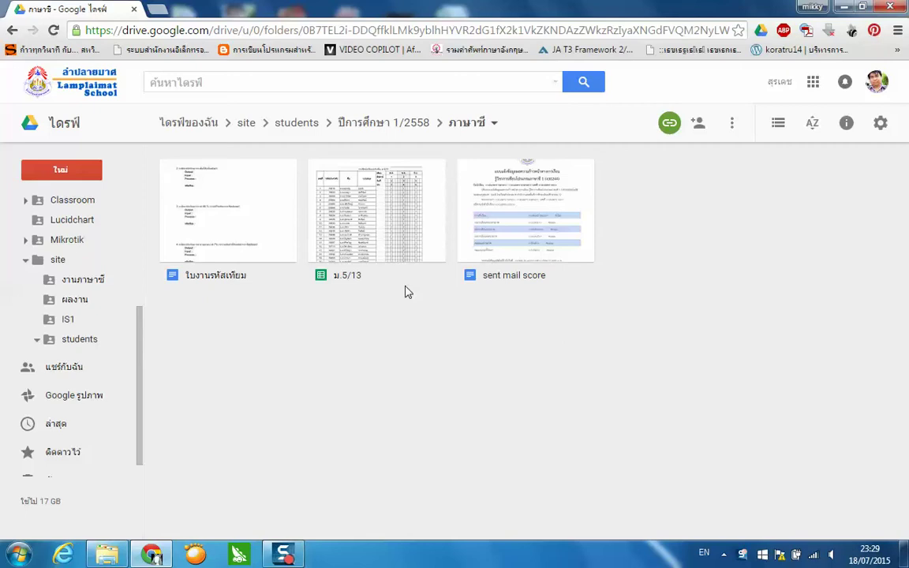
# Select the ม.5/13 spreadsheet among the three files in the ภาษาชี folder.
pyautogui.click(417, 234)
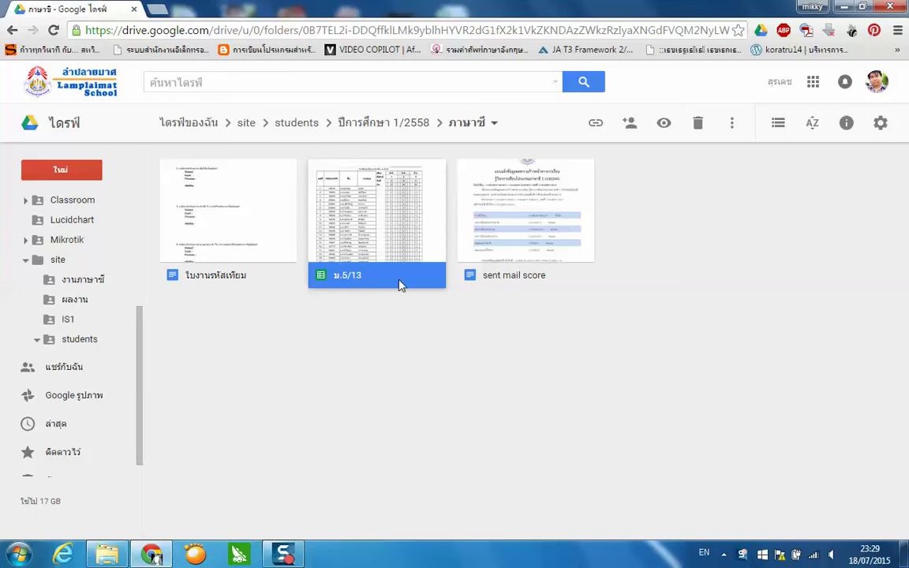
# Open ม.5/13 in Sheets and scan its weekly attendance columns and รวม totals.
pyautogui.doubleClick(399, 220)
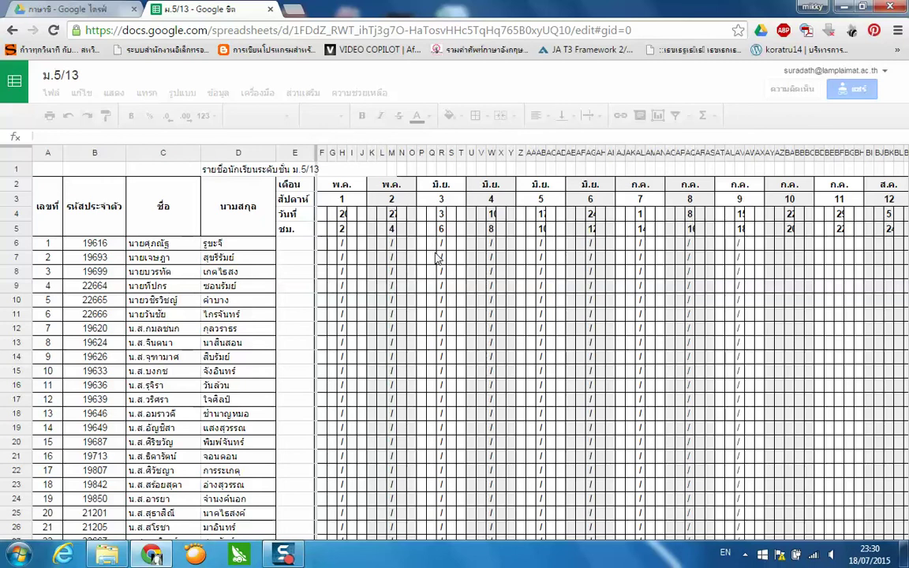
pyautogui.scroll(-1, 438, 260)
pyautogui.scroll(-3, 438, 261)
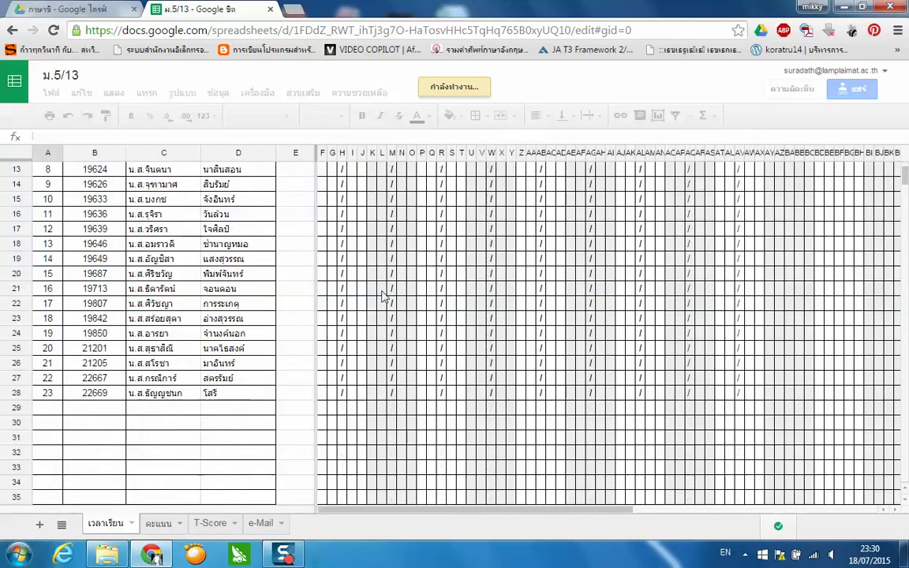
pyautogui.scroll(1, 512, 378)
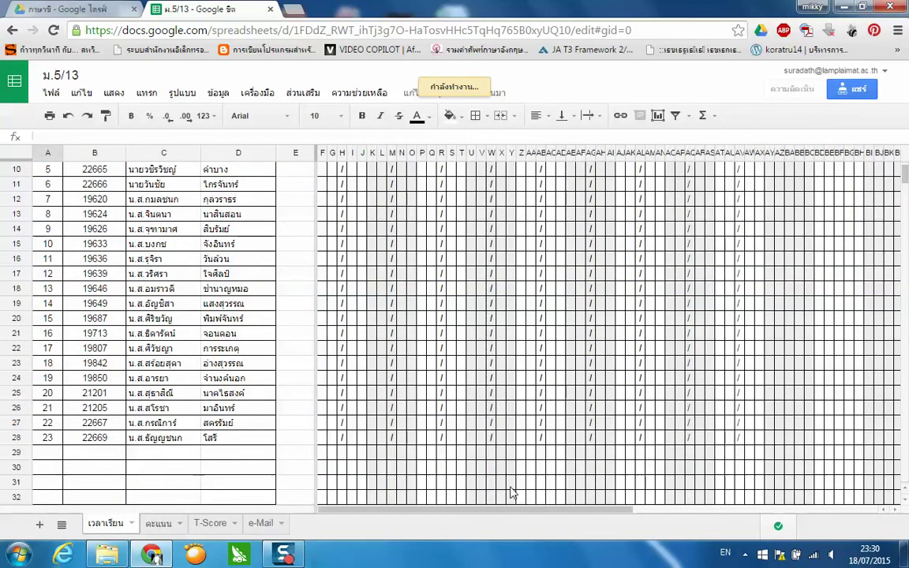
pyautogui.scroll(3, 521, 474)
pyautogui.moveTo(584, 514)
pyautogui.mouseDown()
pyautogui.moveTo(841, 513)
pyautogui.moveTo(855, 524)
pyautogui.mouseUp()
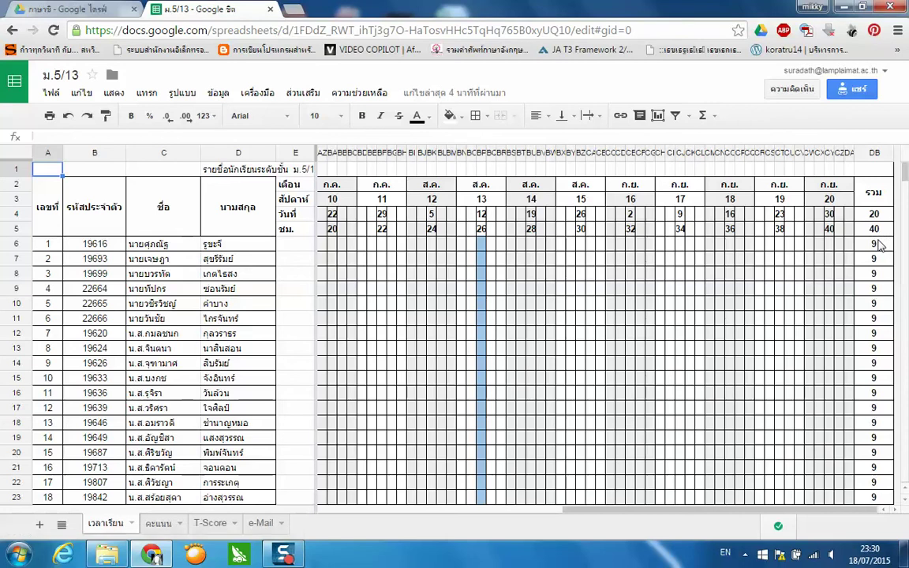
# Look across the คะแนน scores sheet, then bring up the e-Mail sheet.
pyautogui.click(152, 527)
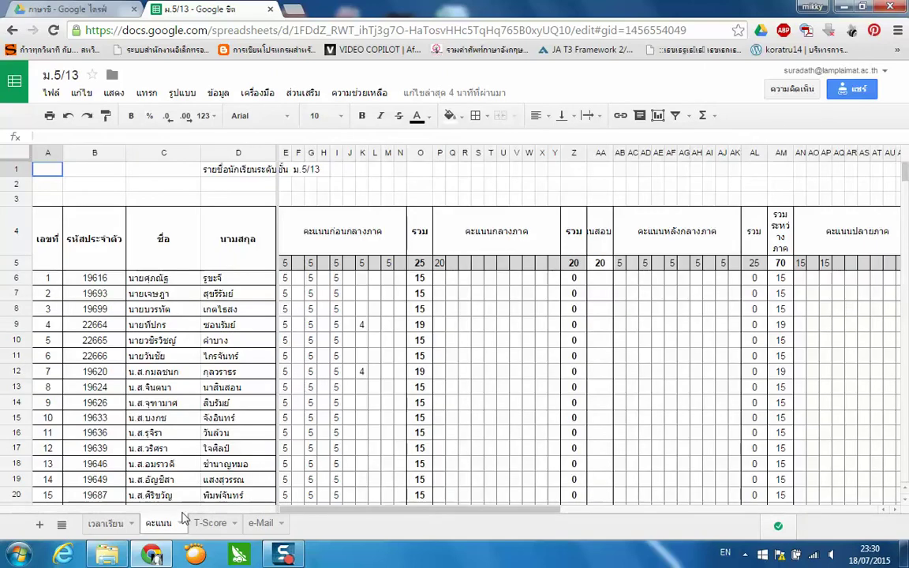
pyautogui.moveTo(391, 511); pyautogui.dragTo(563, 512)
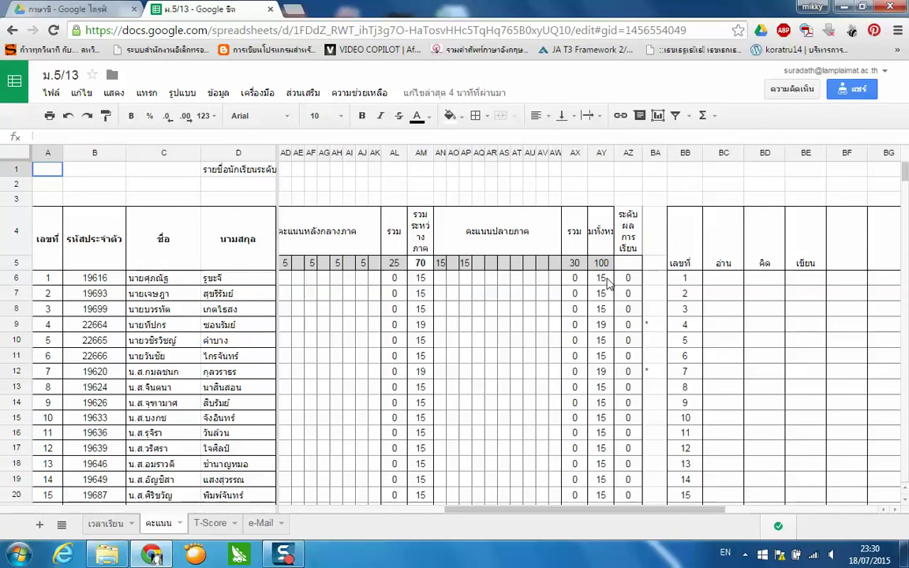
pyautogui.moveTo(614, 515); pyautogui.dragTo(371, 514)
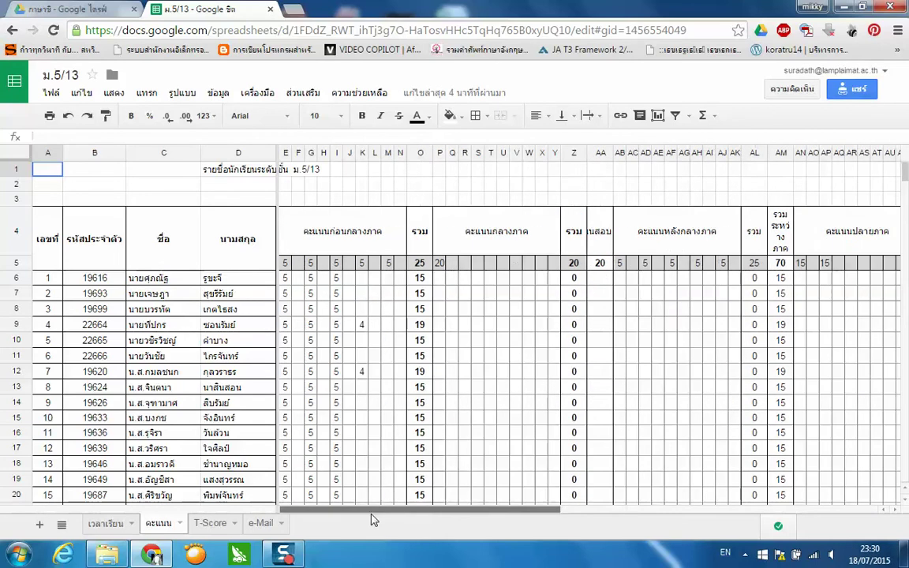
pyautogui.click(259, 524)
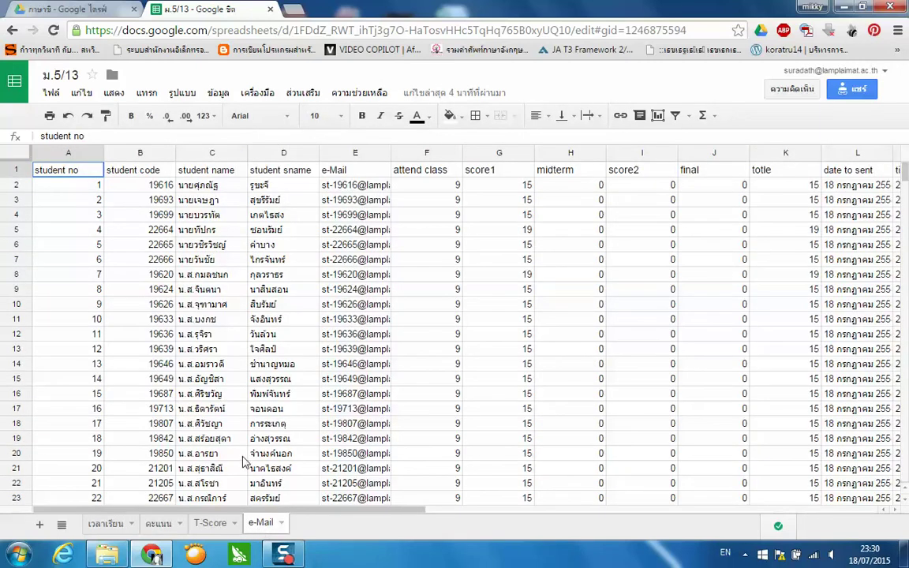
pyautogui.click(78, 191)
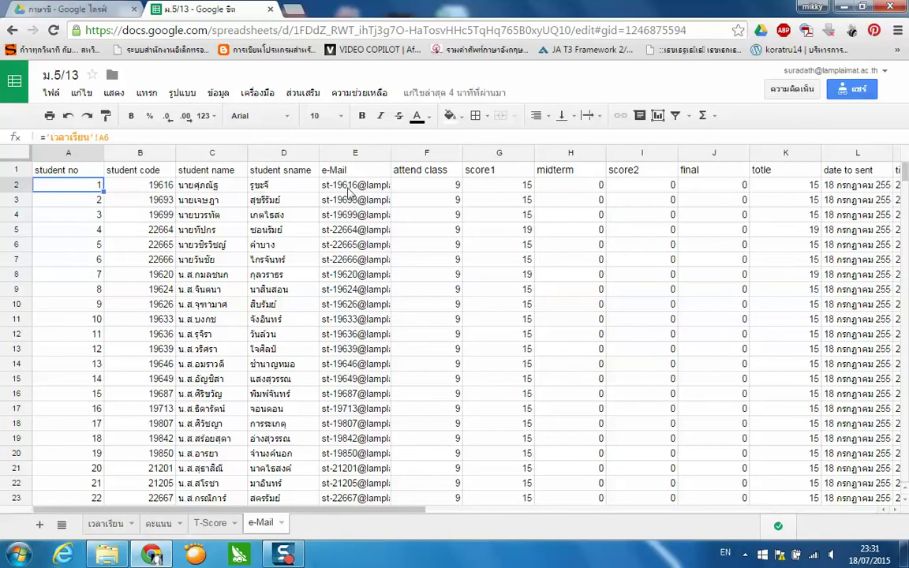
pyautogui.click(446, 189)
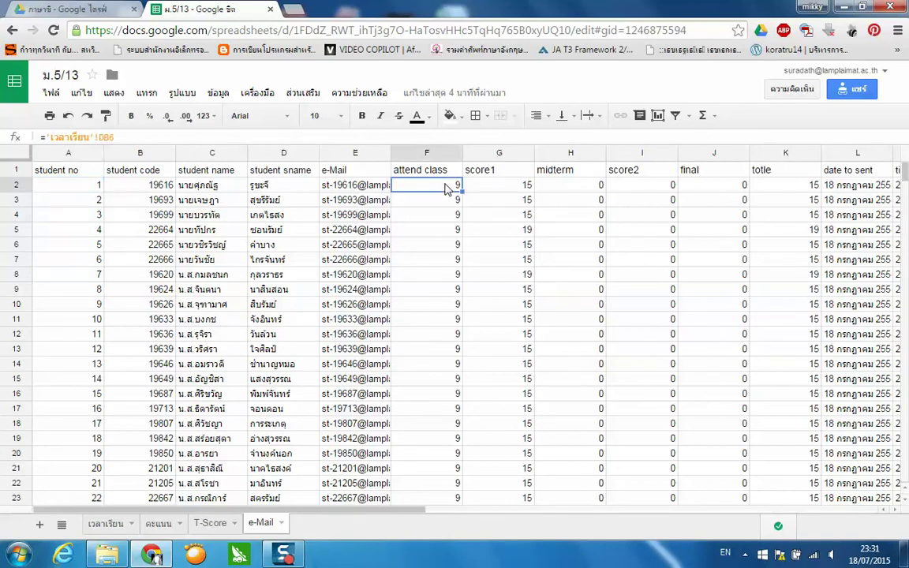
pyautogui.click(493, 511)
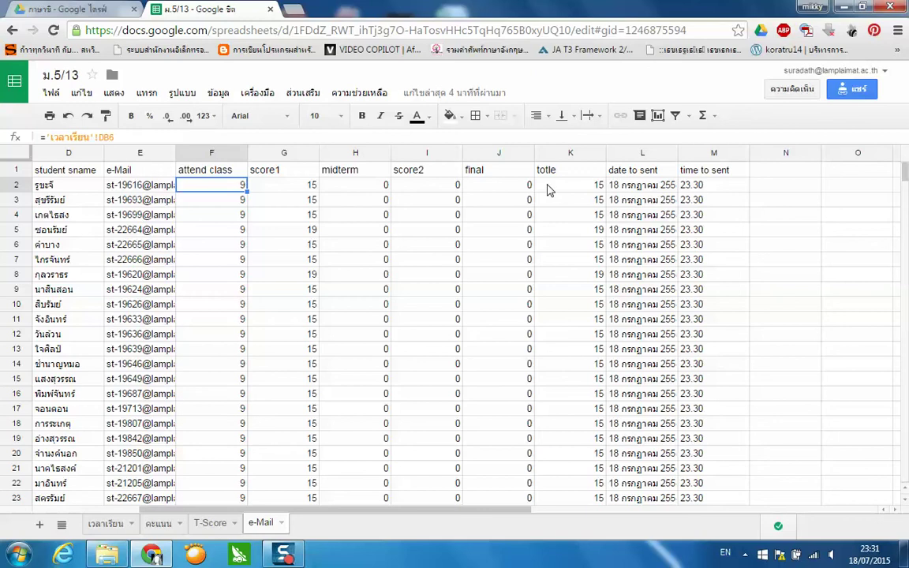
pyautogui.moveTo(465, 509)
pyautogui.mouseDown()
pyautogui.moveTo(599, 519)
pyautogui.moveTo(322, 511)
pyautogui.mouseUp()
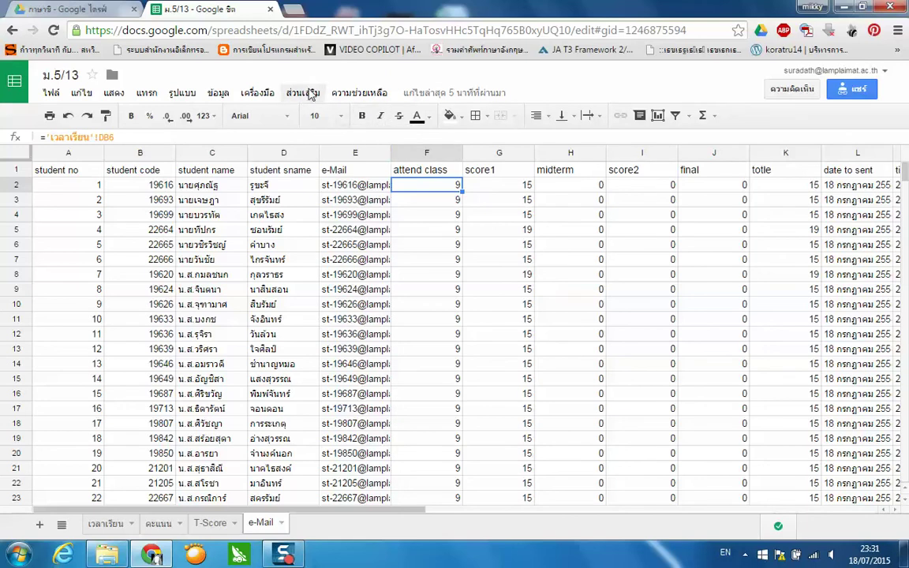
# Launch the autoCrat add-on from the Add-ons menu.
pyautogui.click(304, 93)
pyautogui.moveTo(323, 125)
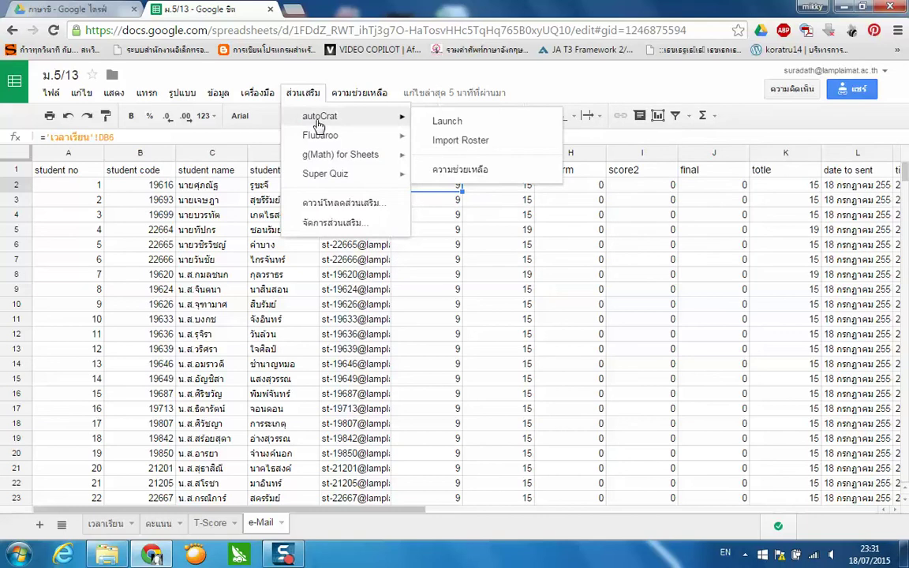
pyautogui.click(462, 124)
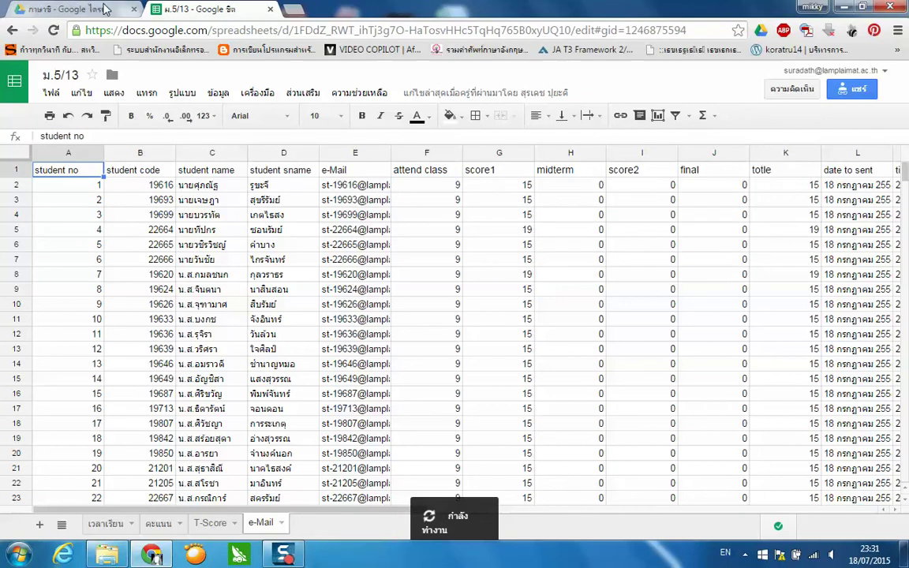
# Open the sent mail score Doc and review its <<student name>> and <<totle>> merge tags.
pyautogui.click(105, 8)
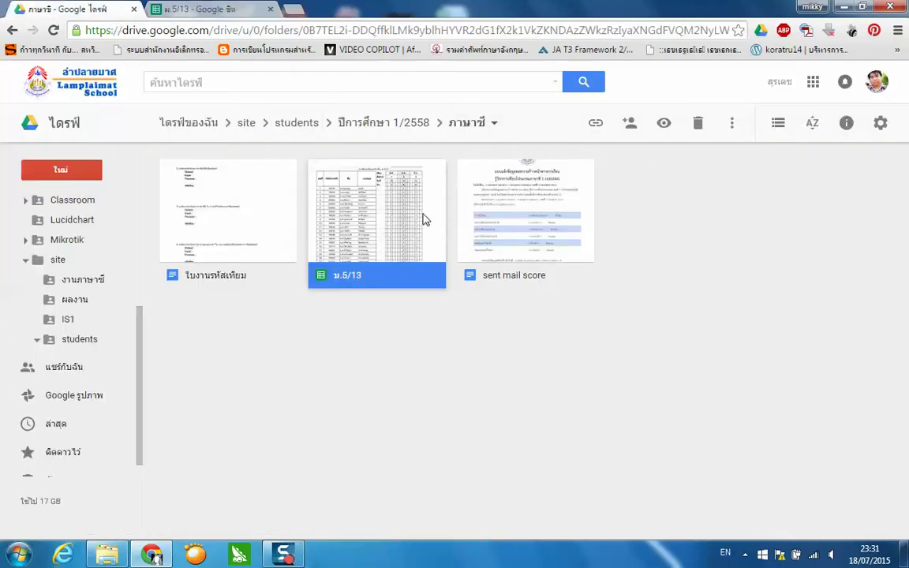
pyautogui.doubleClick(509, 241)
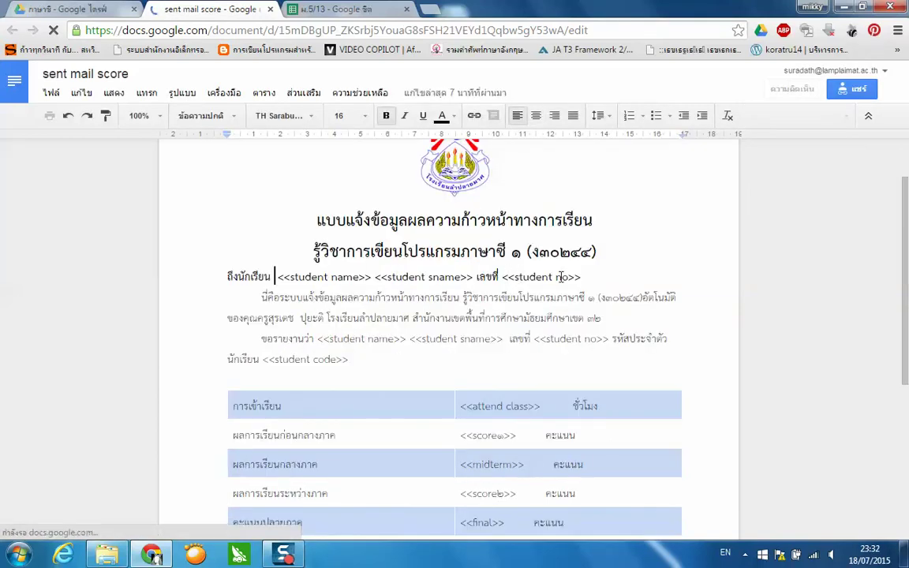
pyautogui.scroll(-2, 348, 300)
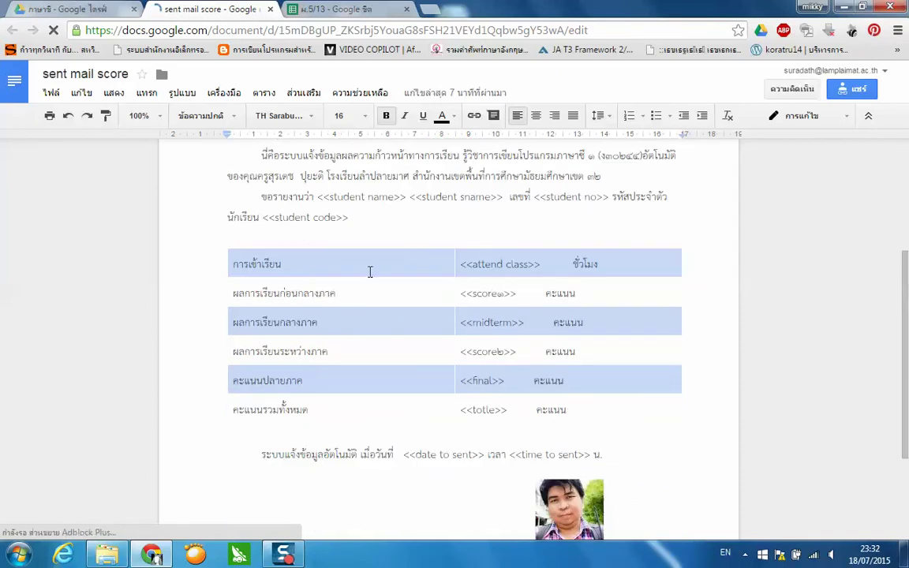
pyautogui.scroll(-1, 323, 246)
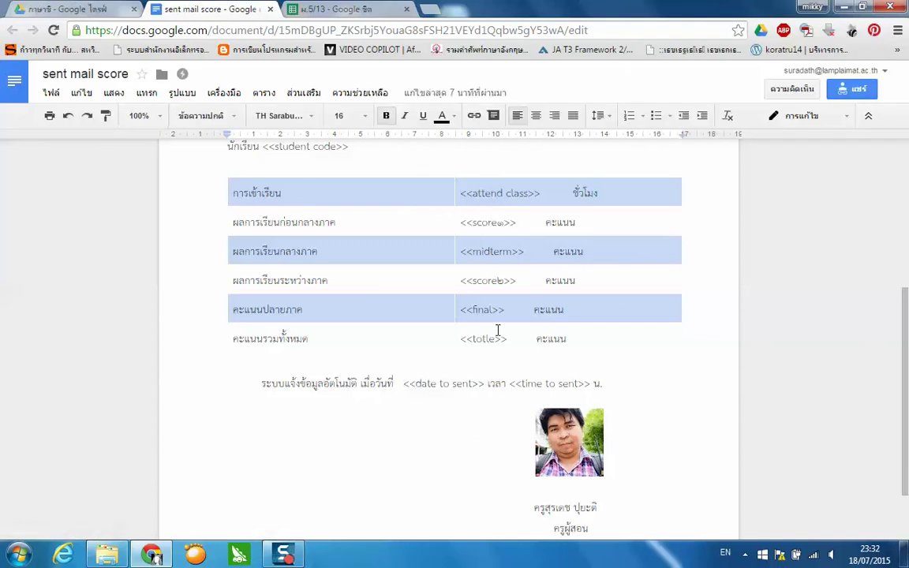
pyautogui.scroll(-1, 498, 331)
pyautogui.scroll(1, 498, 331)
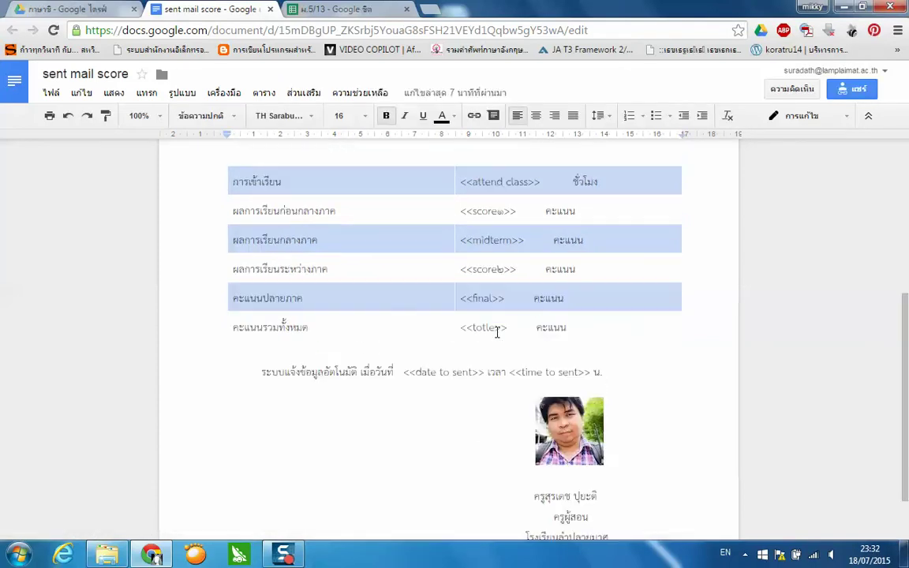
pyautogui.scroll(4, 495, 331)
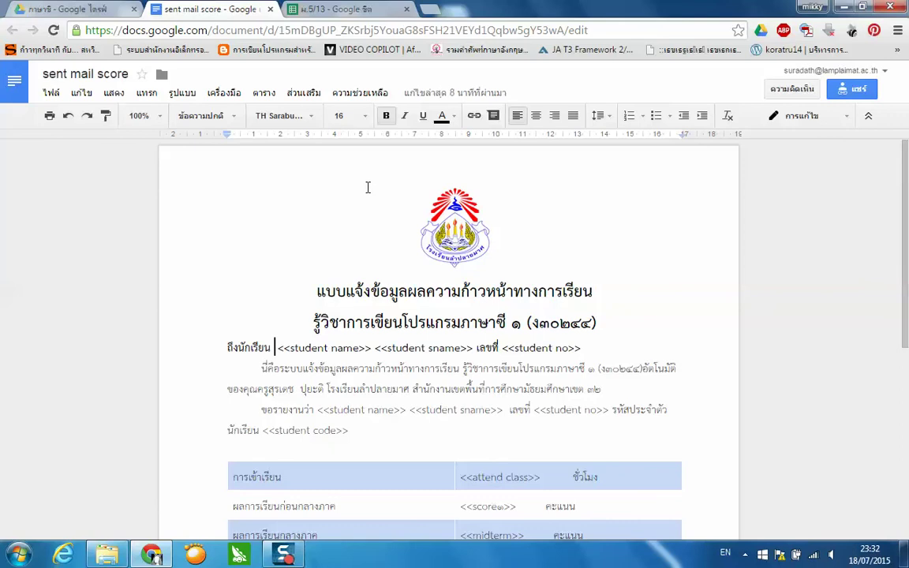
pyautogui.click(312, 9)
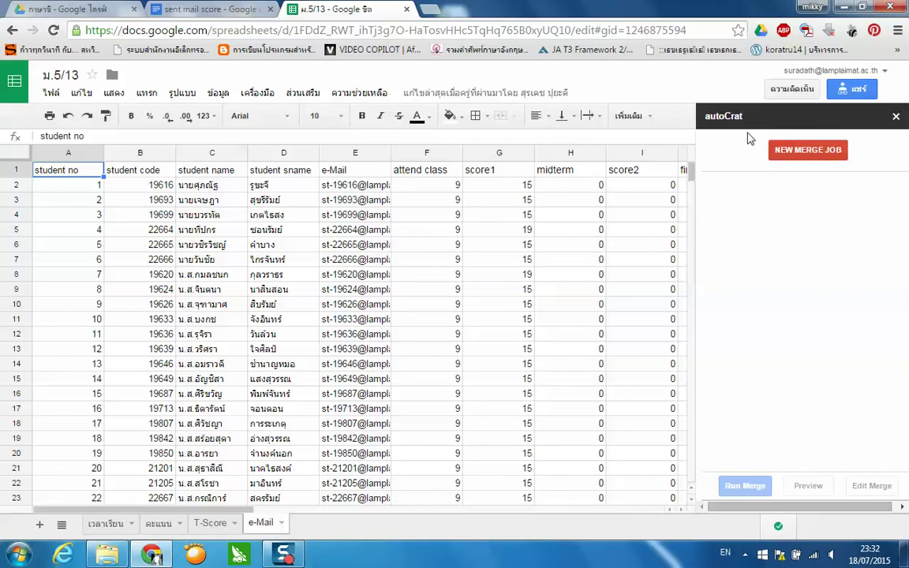
# Start a new autoCrat merge job from the sidebar.
pyautogui.click(798, 156)
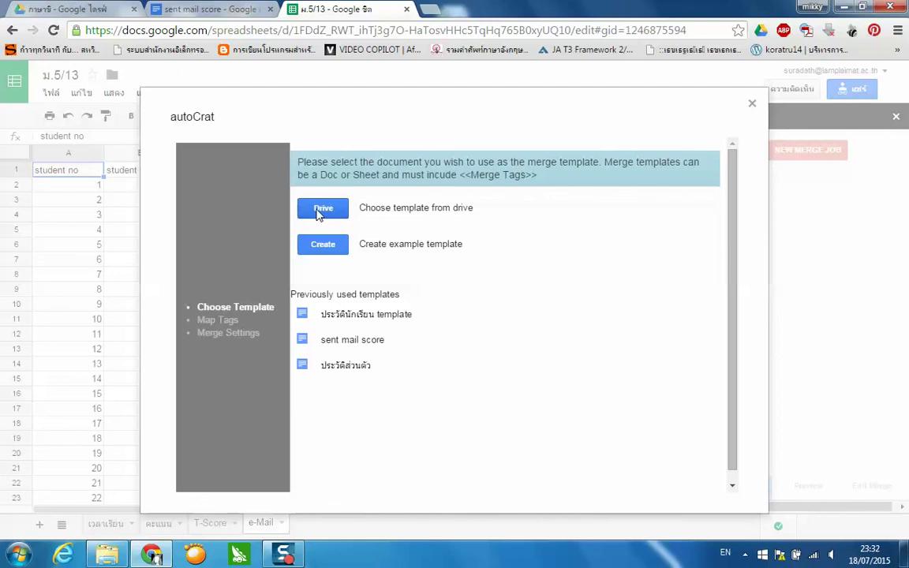
# Choose sent mail score from the ภาษาชี Drive folder as the merge template.
pyautogui.click(318, 211)
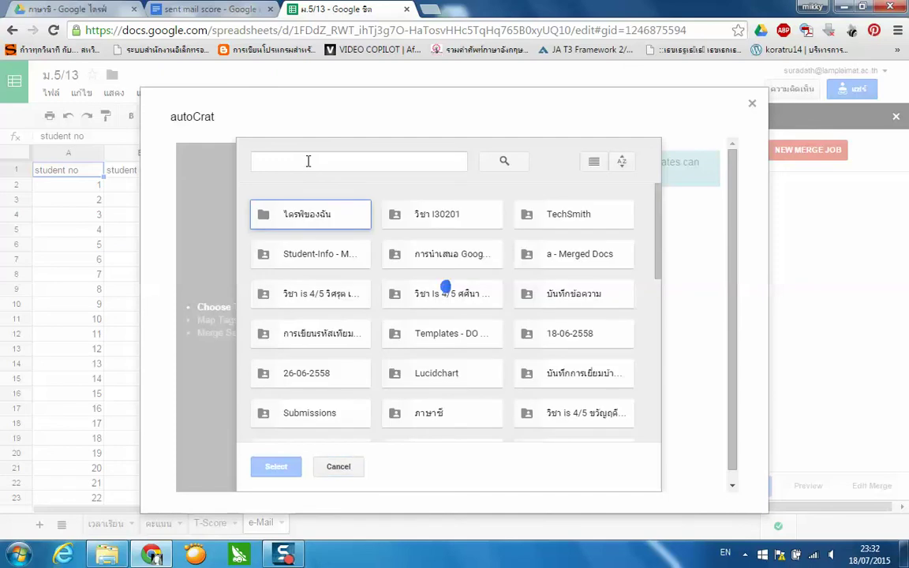
pyautogui.scroll(-2, 487, 280)
pyautogui.click(455, 277)
pyautogui.doubleClick(456, 277)
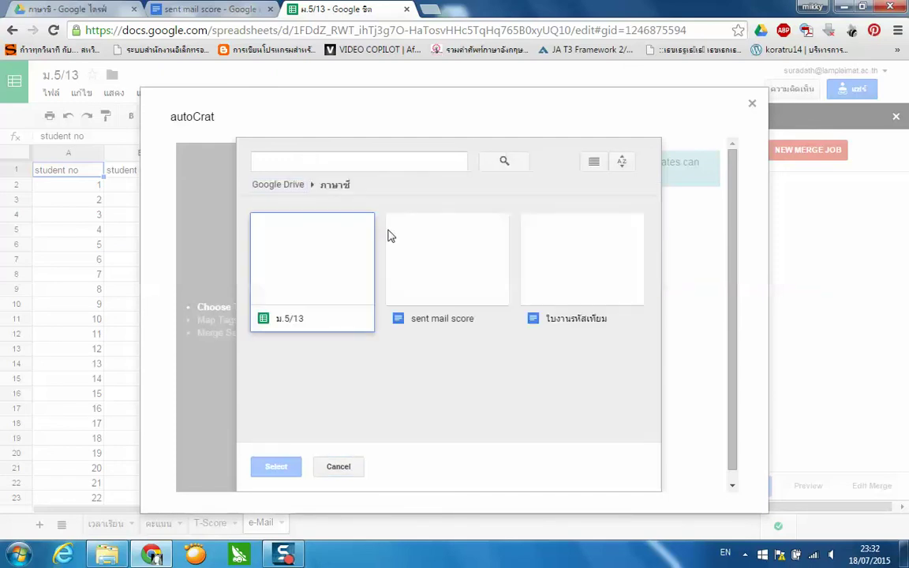
pyautogui.click(424, 286)
pyautogui.click(286, 473)
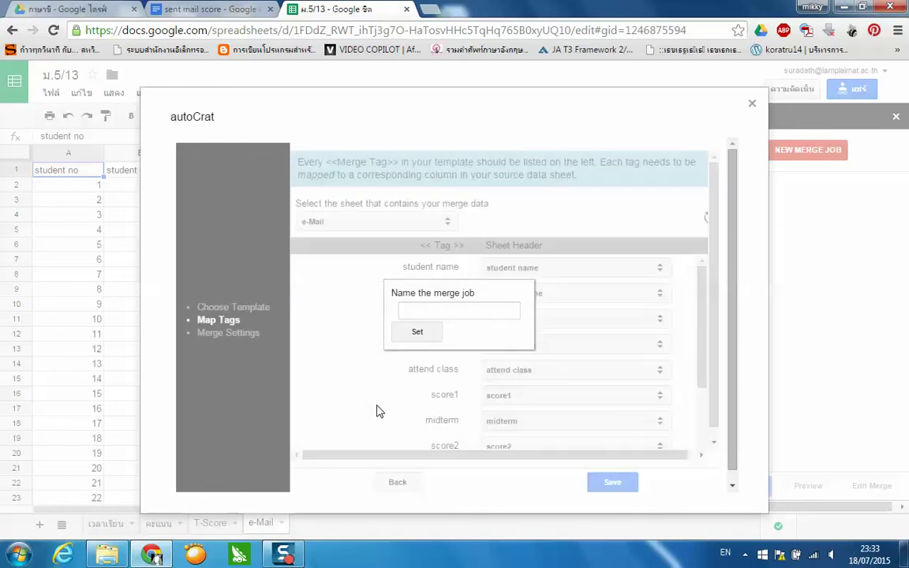
# Enter 'ent ma' as the merge job name.
pyautogui.click(460, 308)
pyautogui.write('ent ')
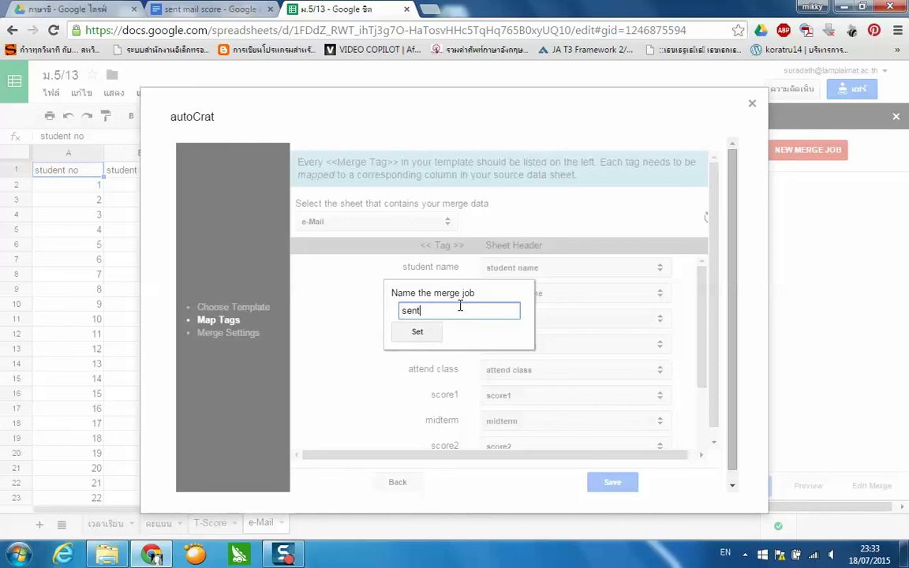
pyautogui.write('mail 5-13')
pyautogui.click(421, 338)
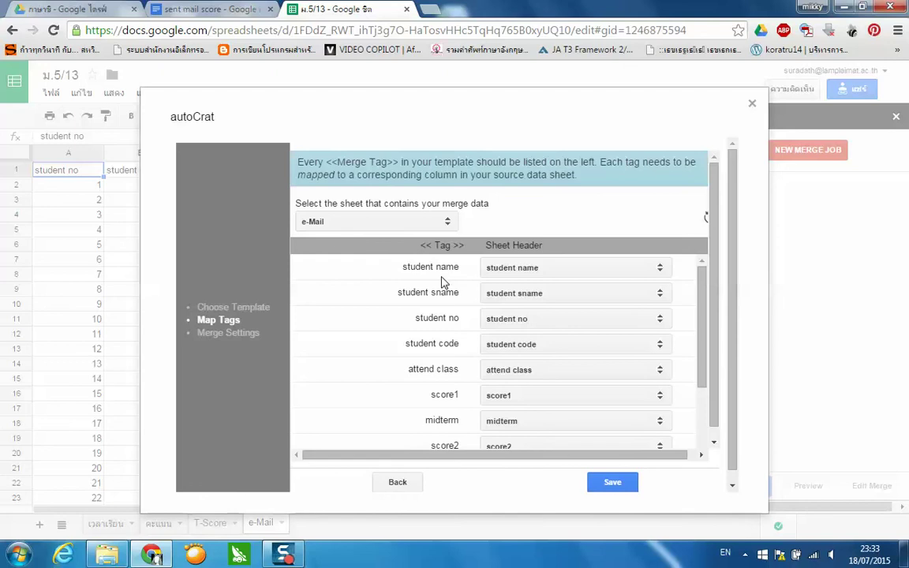
# Check the template's tags against the e-Mail sheet headers and save the tag mapping.
pyautogui.click(173, 7)
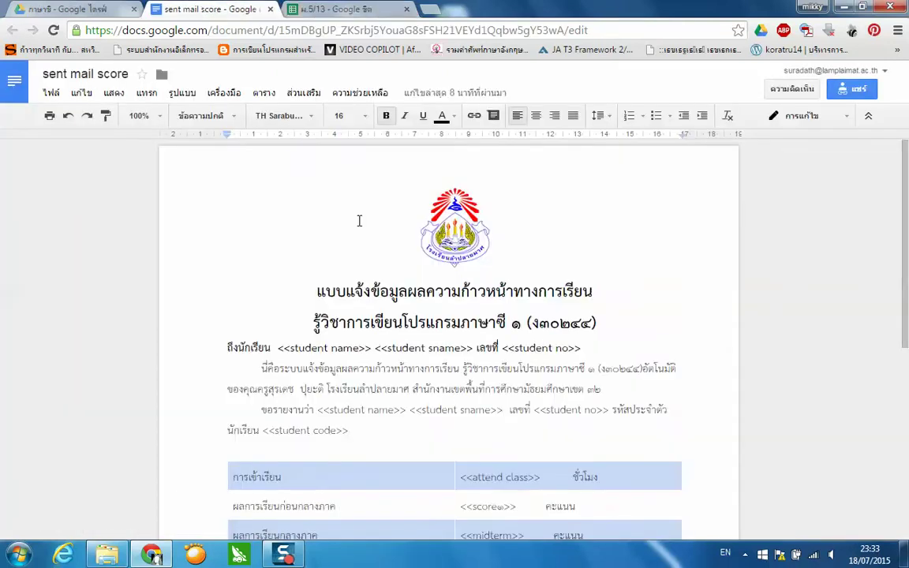
pyautogui.scroll(-3, 425, 187)
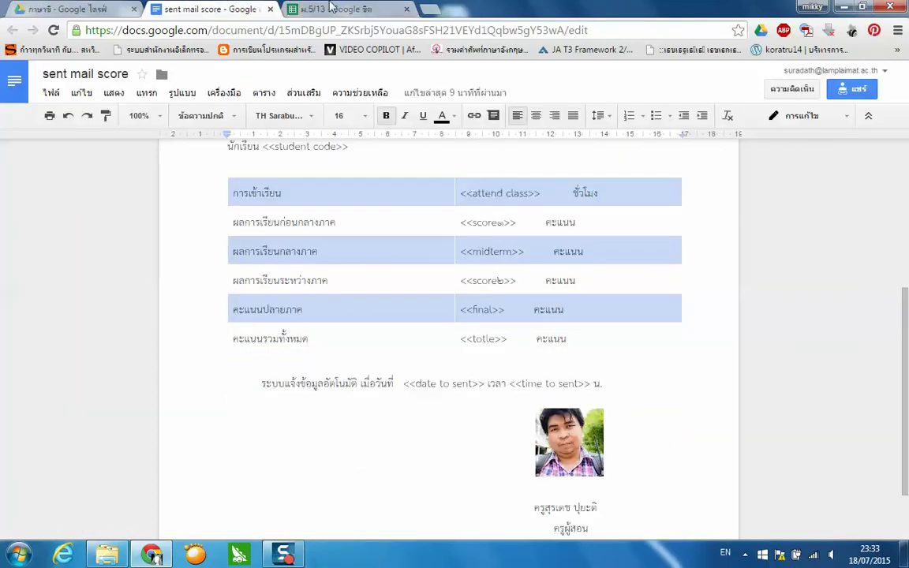
pyautogui.click(332, 7)
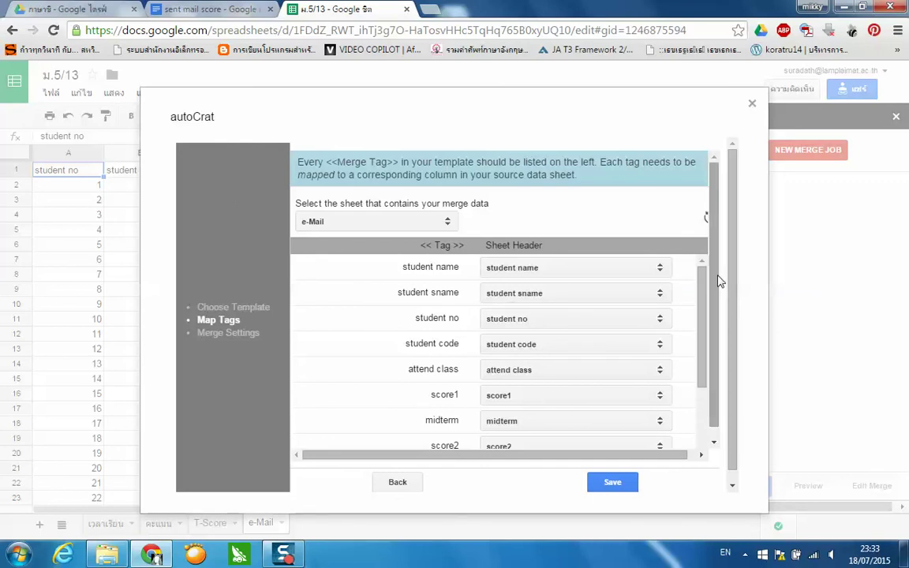
pyautogui.scroll(-1, 720, 298)
pyautogui.moveTo(706, 326); pyautogui.dragTo(711, 399)
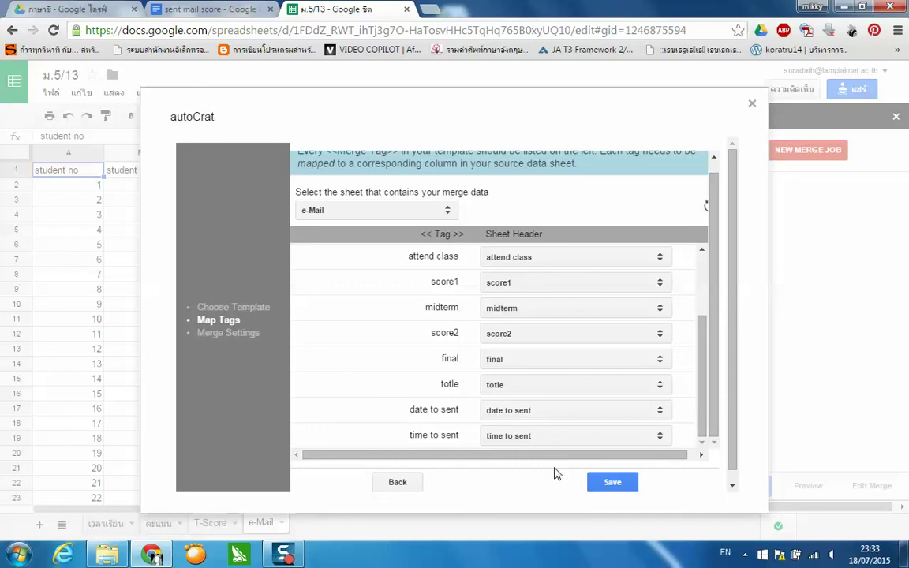
pyautogui.click(600, 480)
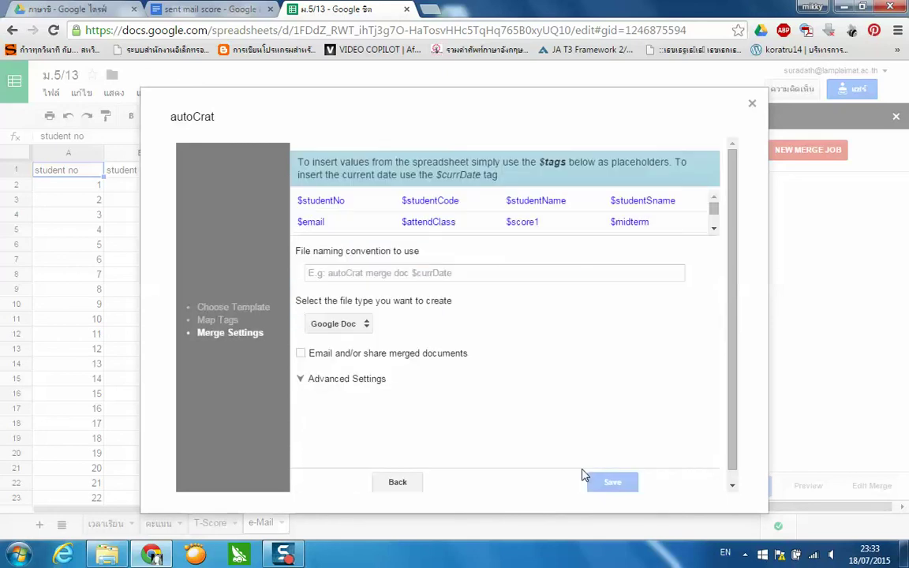
# Set the file naming convention to $studentNo $studentName $studentSname.
pyautogui.click(387, 274)
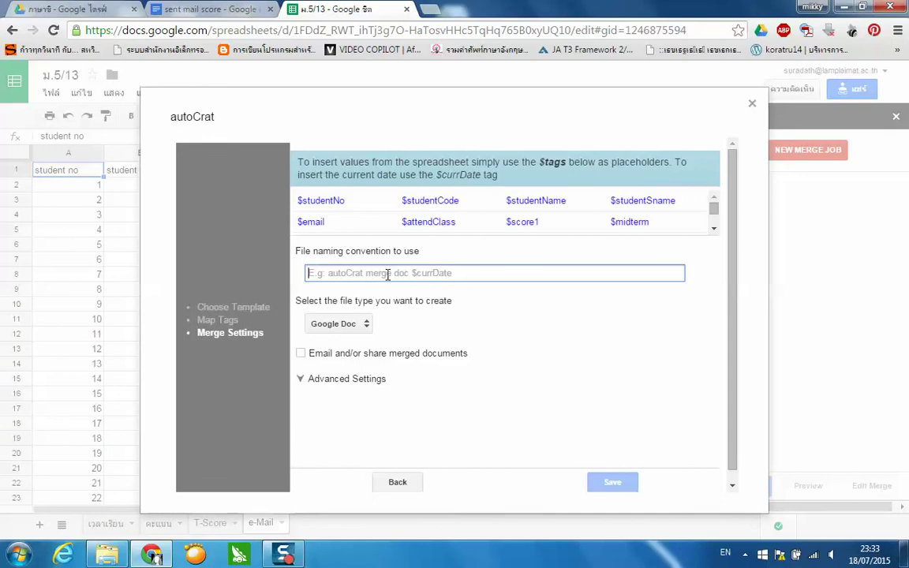
pyautogui.moveTo(568, 200); pyautogui.dragTo(503, 200)
pyautogui.hotkey('ctrl', 'c')
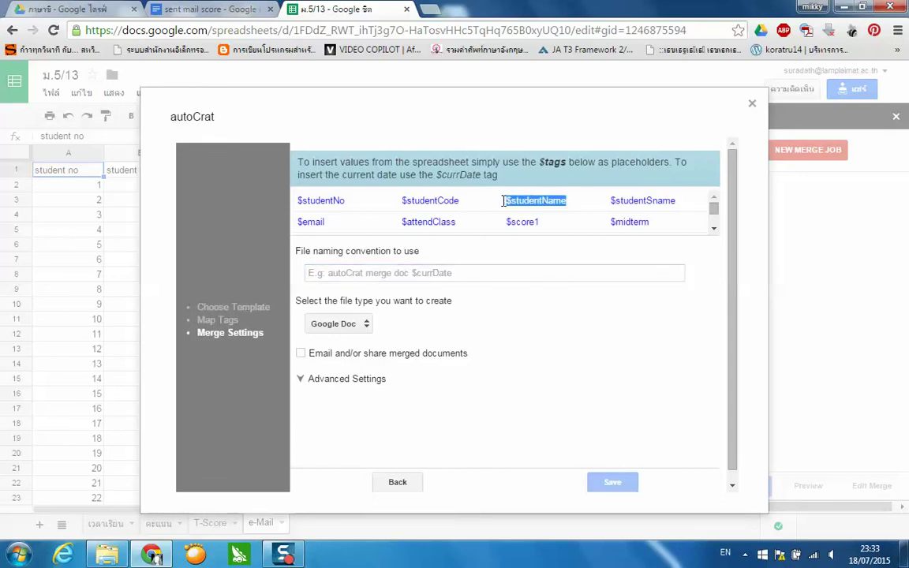
pyautogui.click(512, 272)
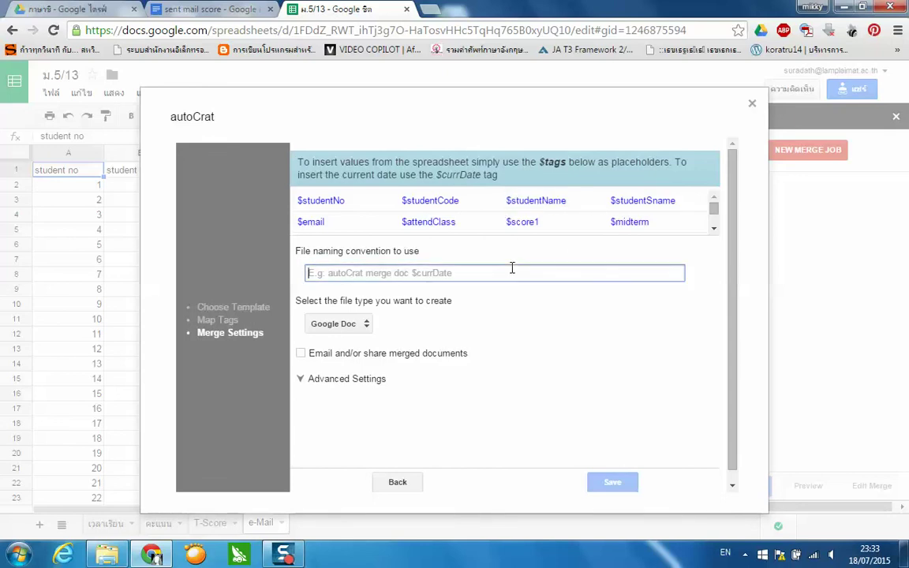
pyautogui.hotkey('ctrl', 'v')
pyautogui.moveTo(677, 201); pyautogui.dragTo(609, 198)
pyautogui.hotkey('ctrl', 'c')
pyautogui.click(497, 272)
pyautogui.hotkey('ctrl', 'v')
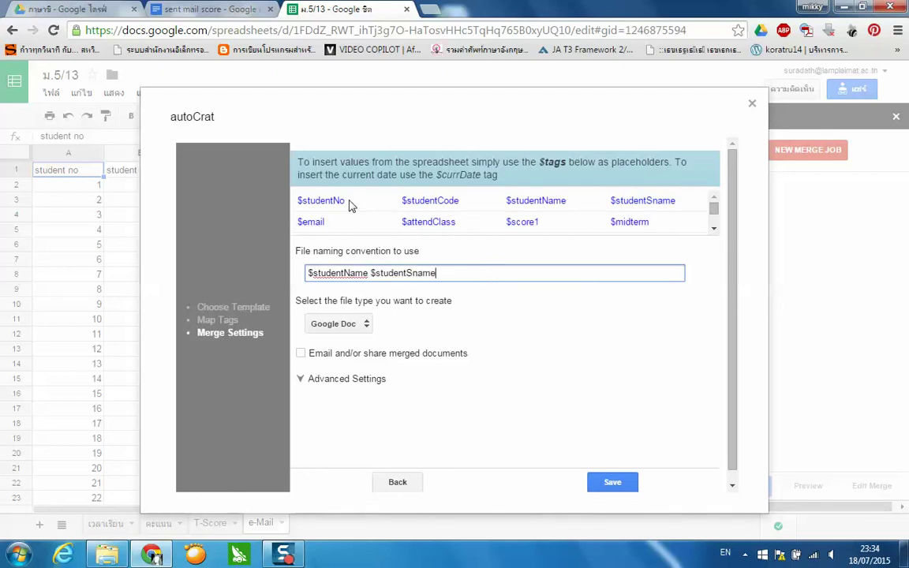
pyautogui.moveTo(345, 201); pyautogui.dragTo(297, 201)
pyautogui.hotkey('ctrl', 'c')
pyautogui.click(309, 273)
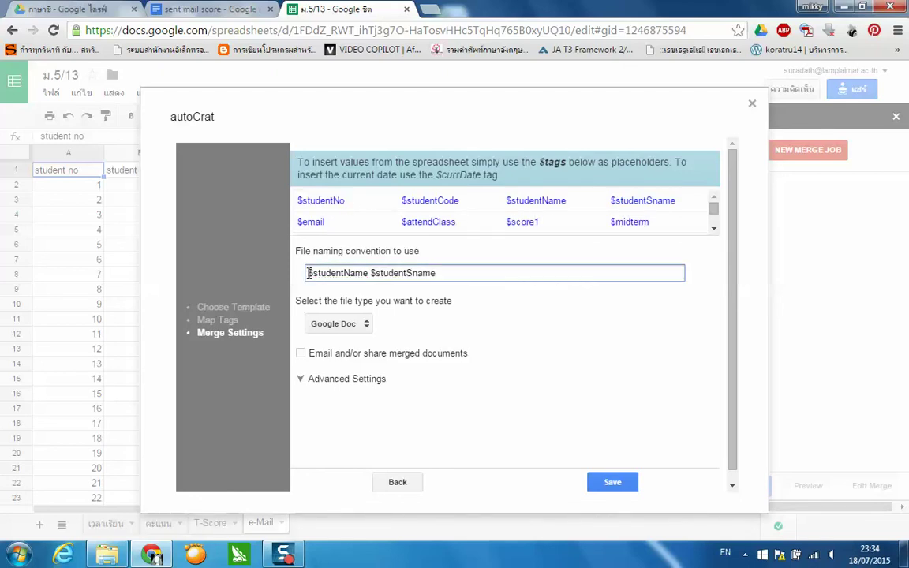
pyautogui.hotkey('ctrl', 'v')
pyautogui.click(357, 273)
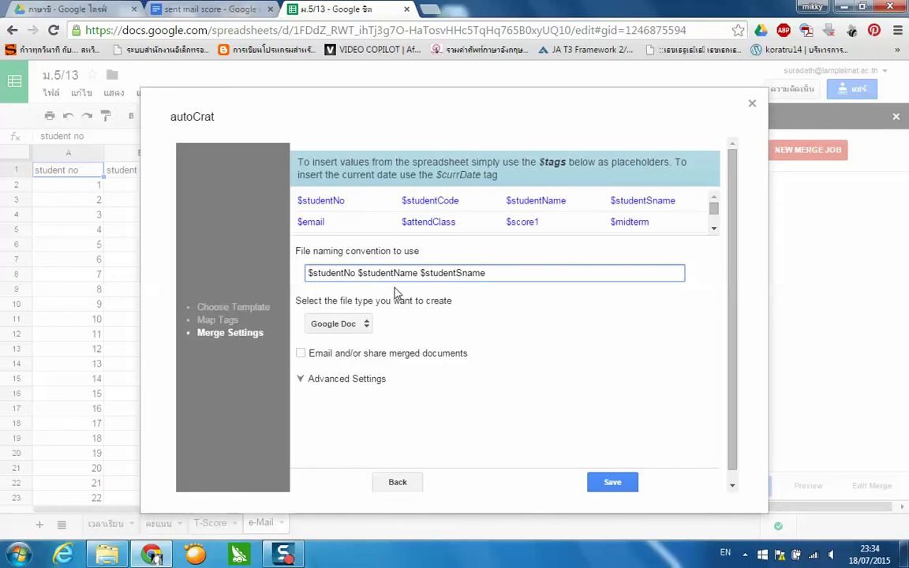
# Switch the merged file type to PDF and enable emailing the merged documents.
pyautogui.click(345, 326)
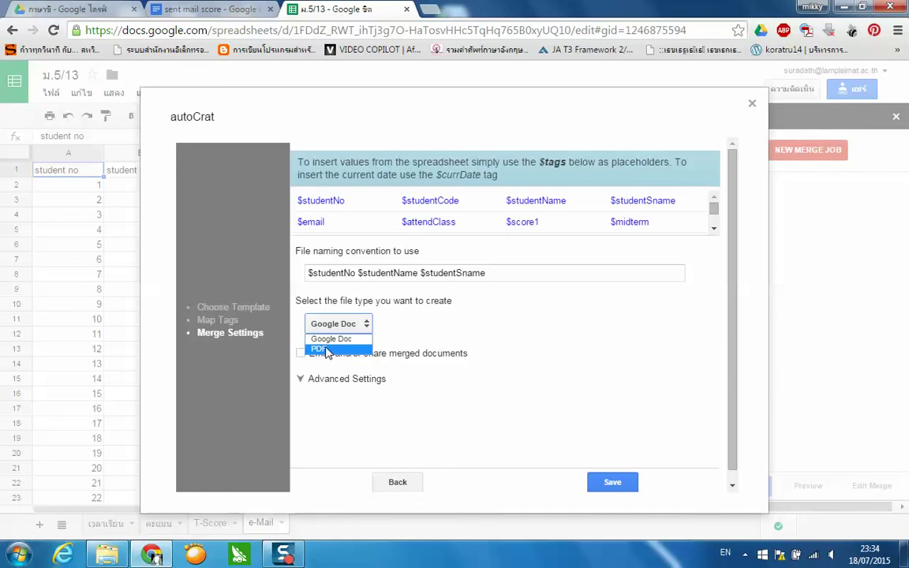
pyautogui.click(334, 349)
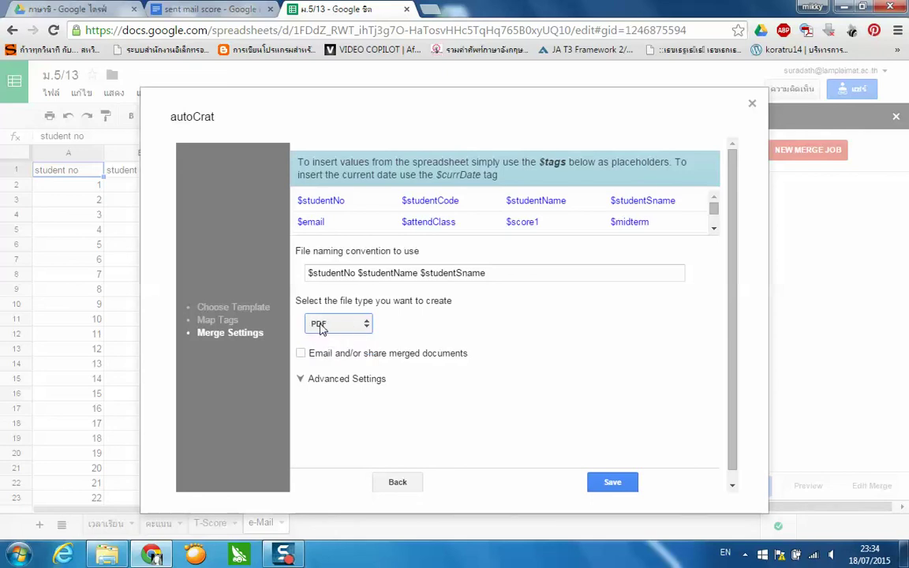
pyautogui.click(301, 354)
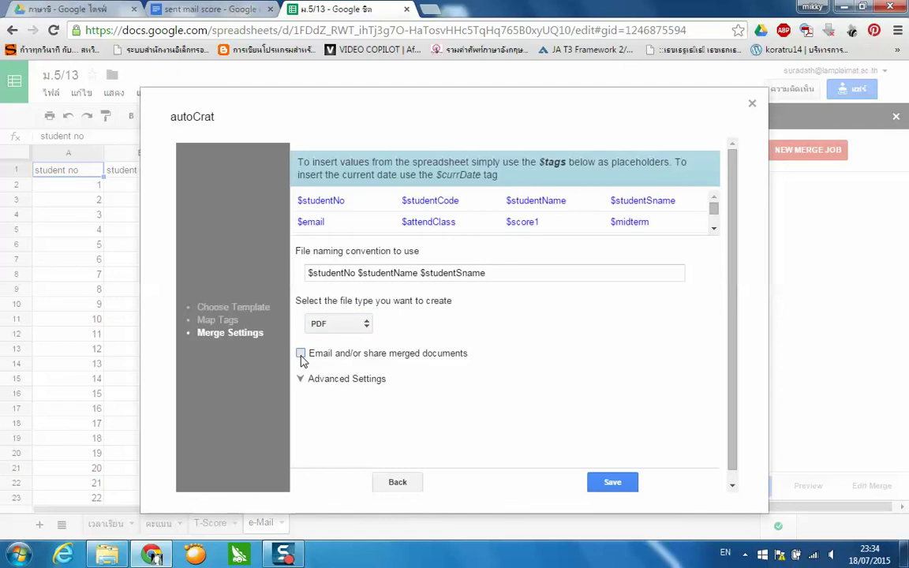
# Set the email To field to the $email tag.
pyautogui.click(355, 300)
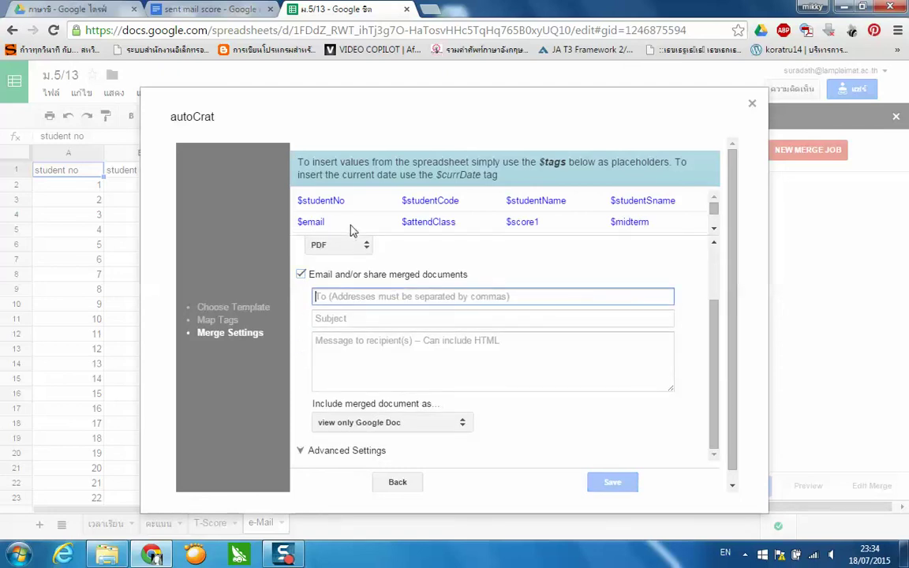
pyautogui.moveTo(324, 222); pyautogui.dragTo(299, 220)
pyautogui.click(353, 296)
pyautogui.hotkey('ctrl', 'v')
# Enter a Thai progress-report subject, reuse it as the message body, and save the job.
pyautogui.click(362, 317)
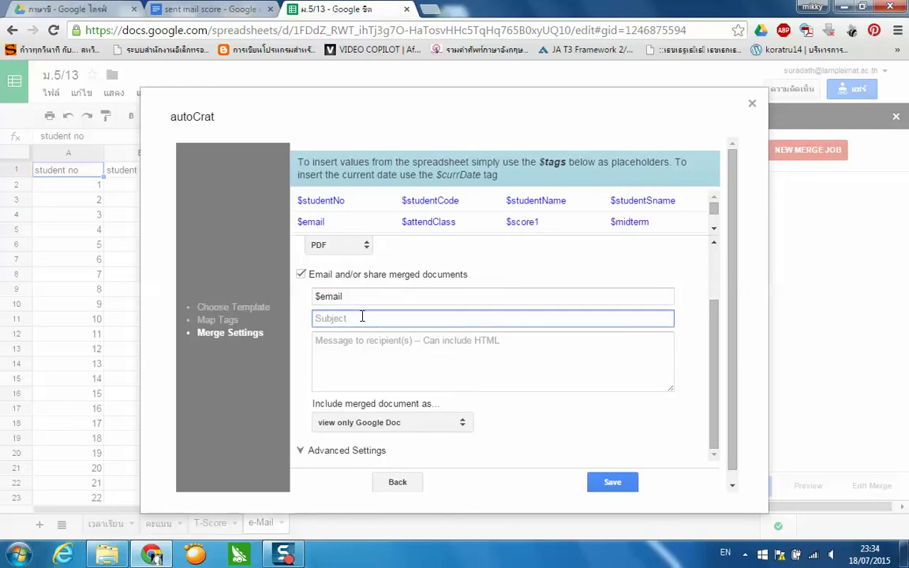
pyautogui.press('`')
pyautogui.write('ส')
pyautogui.write('าน')
pyautogui.write('ควา')
pyautogui.write('หน้าวิชาภาษาซี')
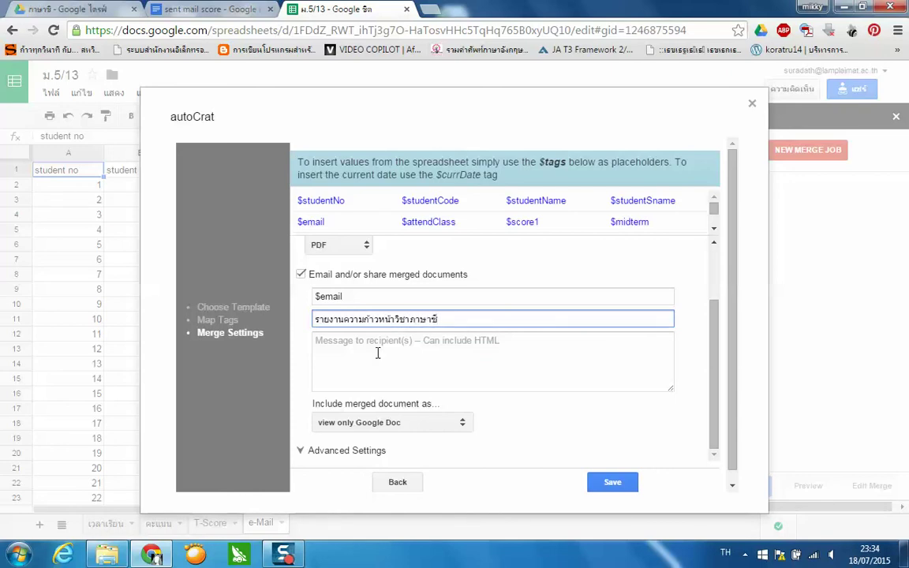
pyautogui.click(383, 355)
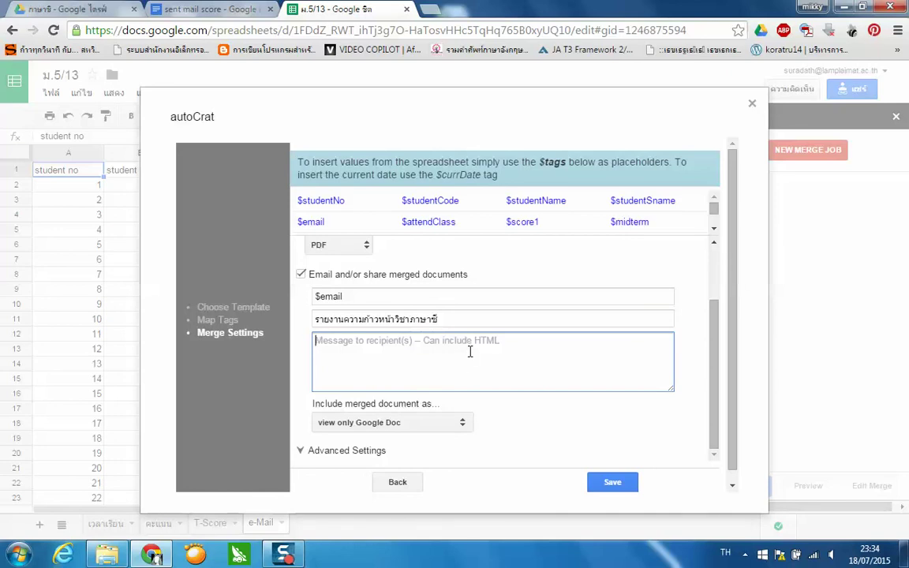
pyautogui.moveTo(460, 318); pyautogui.dragTo(312, 319)
pyautogui.hotkey('ctrl', 'c')
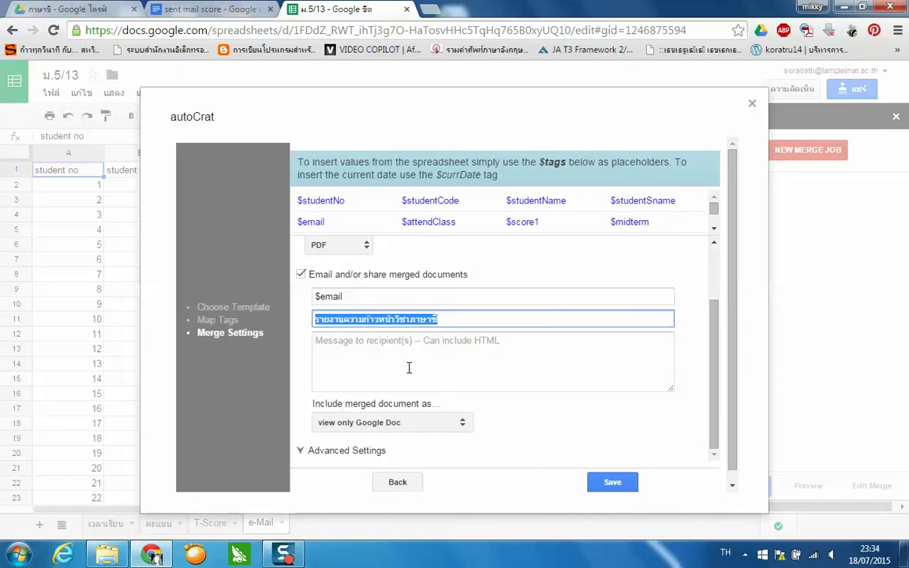
pyautogui.click(406, 368)
pyautogui.hotkey('ctrl', 'v')
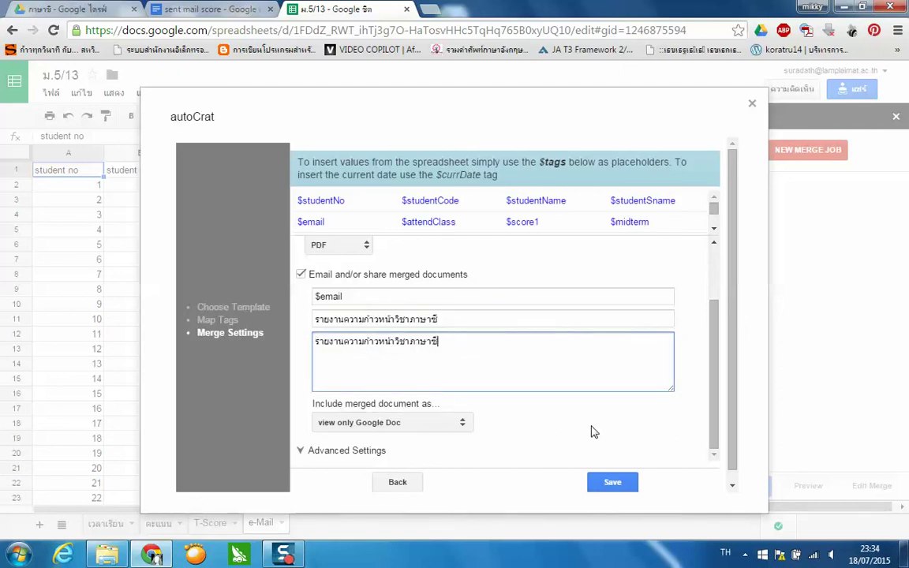
pyautogui.click(608, 487)
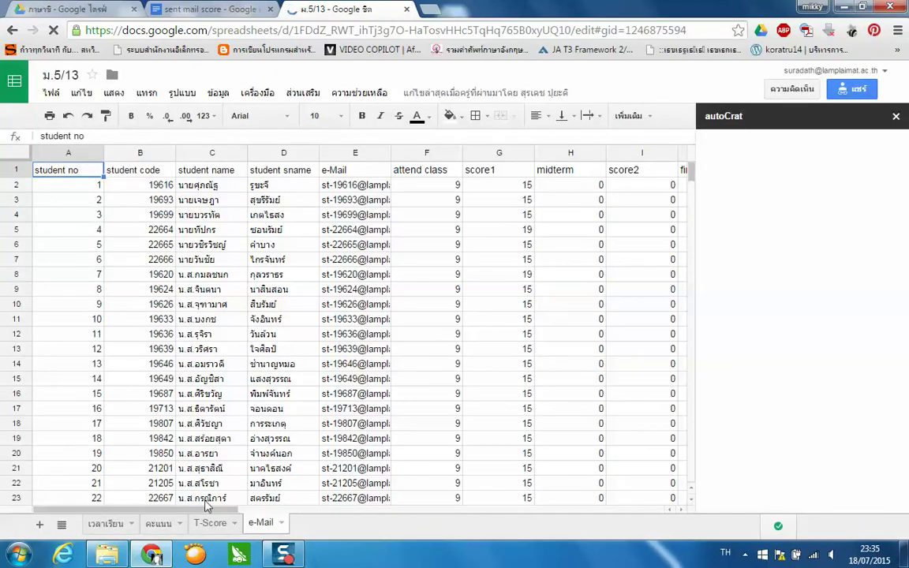
# Run the 'sent mail 5-13' autoCrat merge job for all 23 students, then view the Google Drive tab.
pyautogui.moveTo(260, 514); pyautogui.dragTo(483, 539)
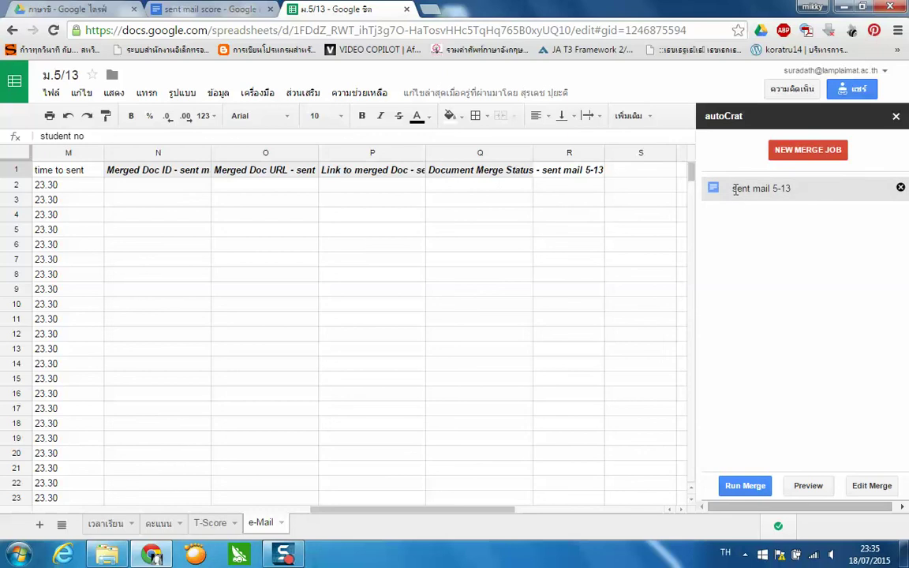
pyautogui.click(773, 199)
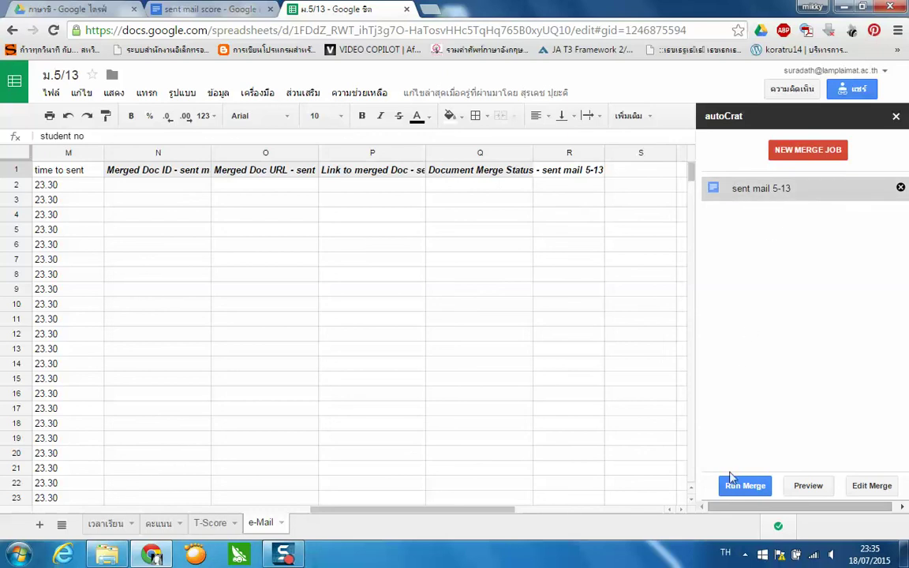
pyautogui.click(739, 490)
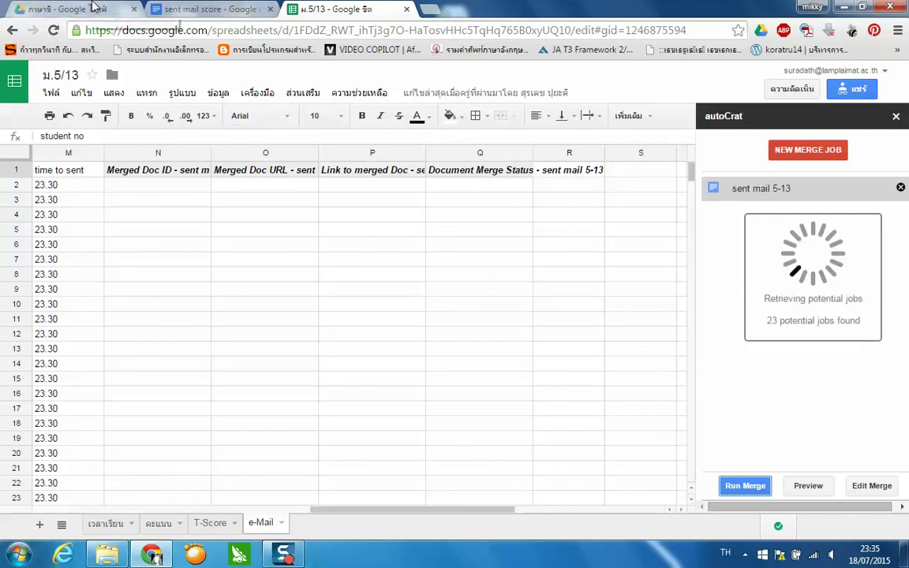
pyautogui.click(93, 6)
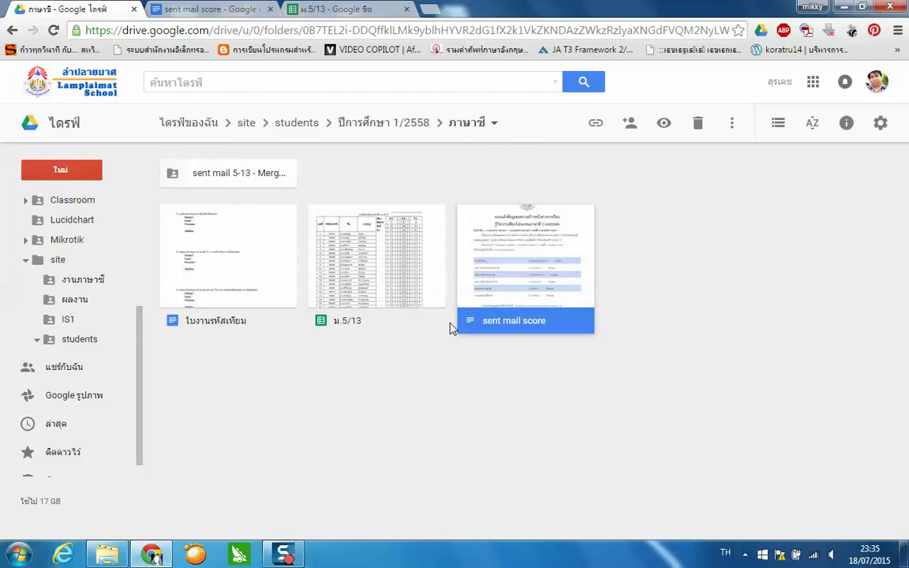
# Open the 'sent mail 5-13 - Merged Docs' folder and preview the first student's PDF report.
pyautogui.click(231, 180)
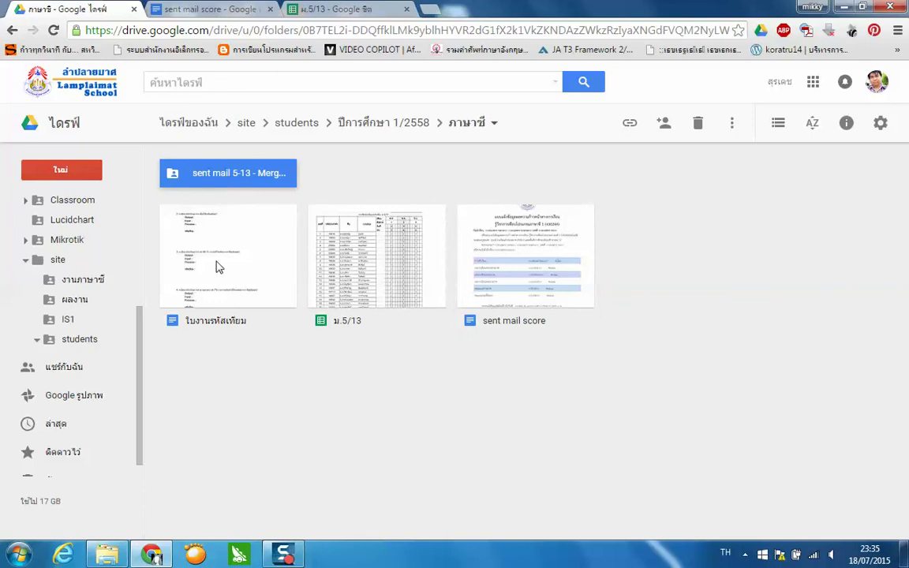
pyautogui.doubleClick(190, 179)
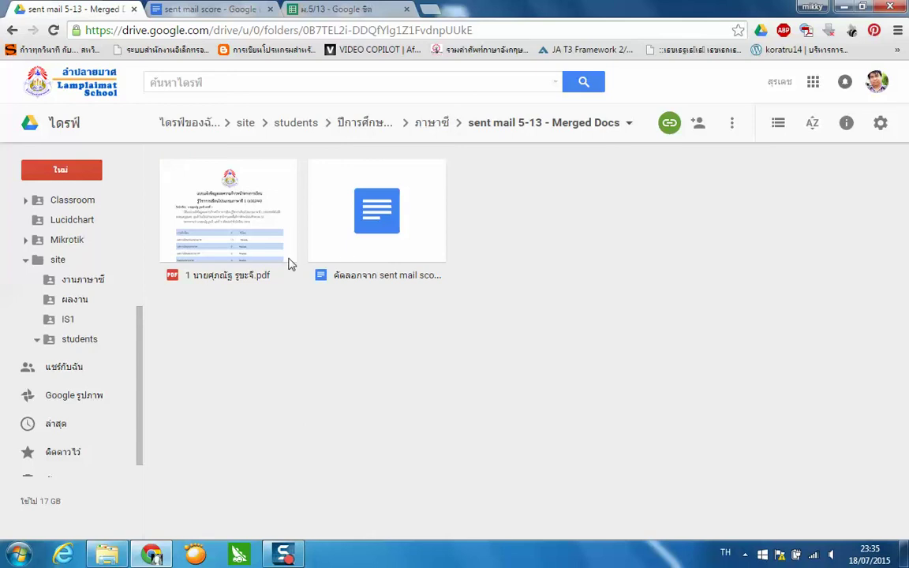
pyautogui.click(234, 225)
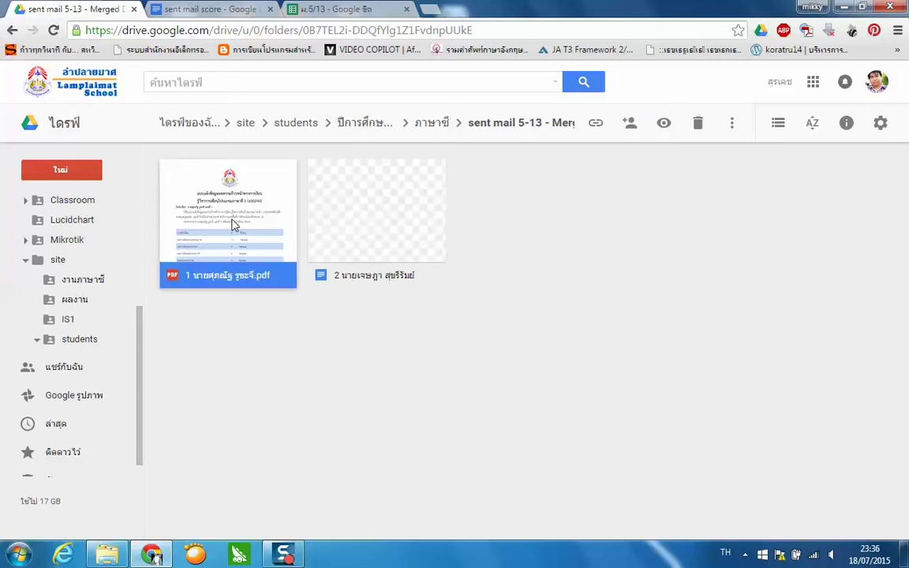
pyautogui.doubleClick(234, 225)
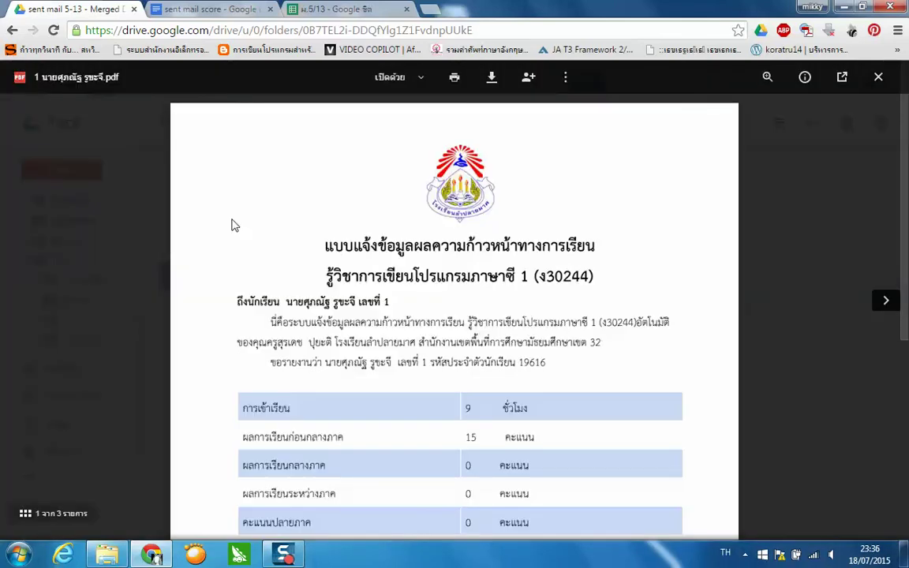
# Review the first student's PDF score report, showing a 15-point total, then close the preview.
pyautogui.scroll(-3, 393, 279)
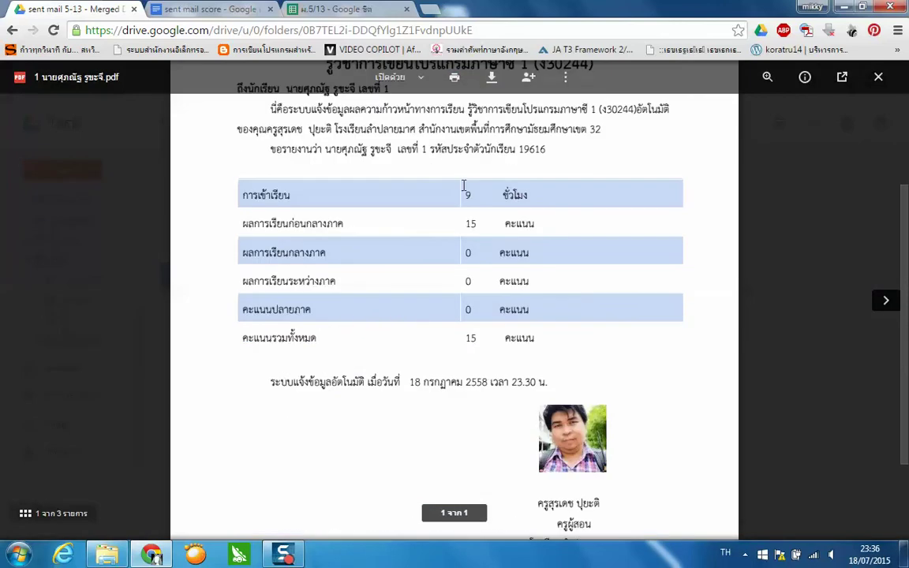
pyautogui.scroll(2, 464, 185)
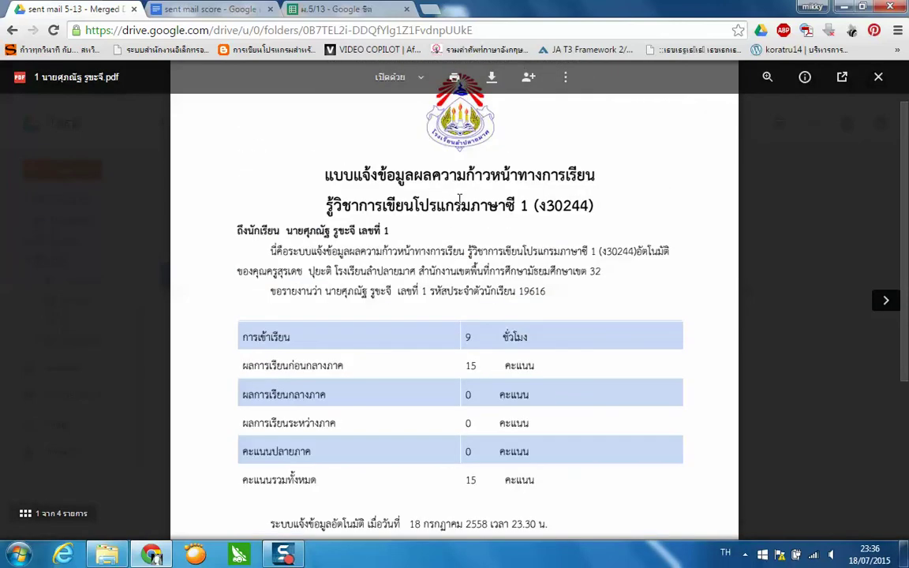
pyautogui.scroll(-2, 458, 207)
pyautogui.scroll(-2, 455, 213)
pyautogui.scroll(-1, 455, 215)
pyautogui.scroll(3, 455, 216)
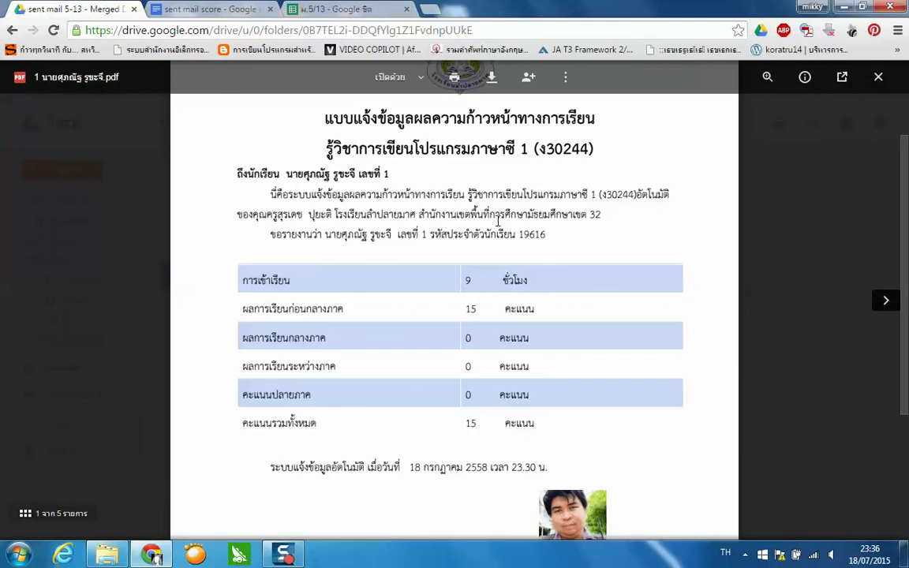
pyautogui.scroll(1, 498, 222)
pyautogui.scroll(1, 677, 196)
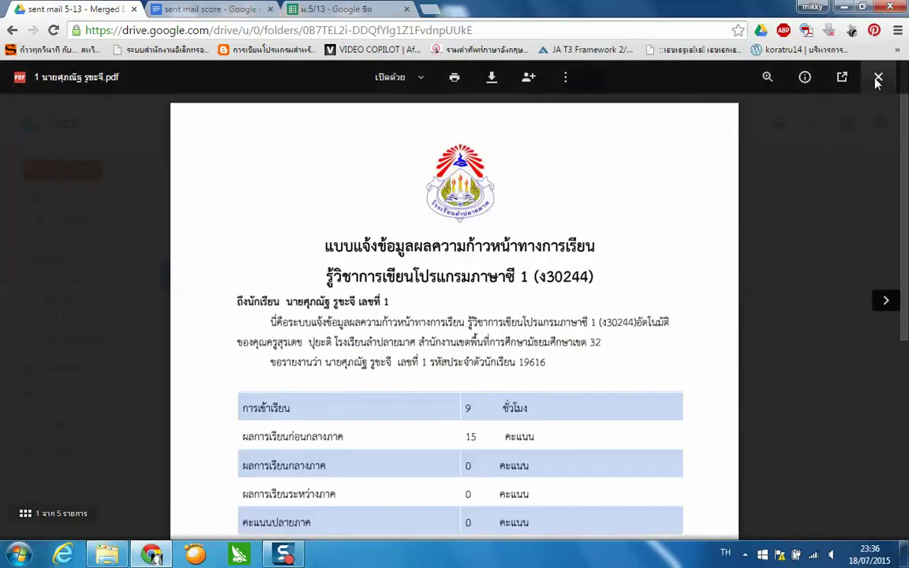
pyautogui.click(878, 79)
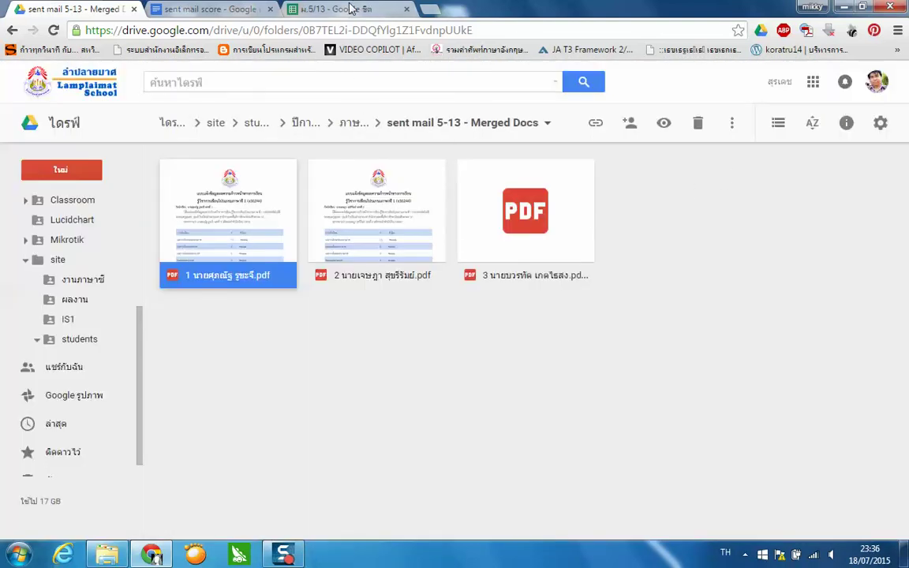